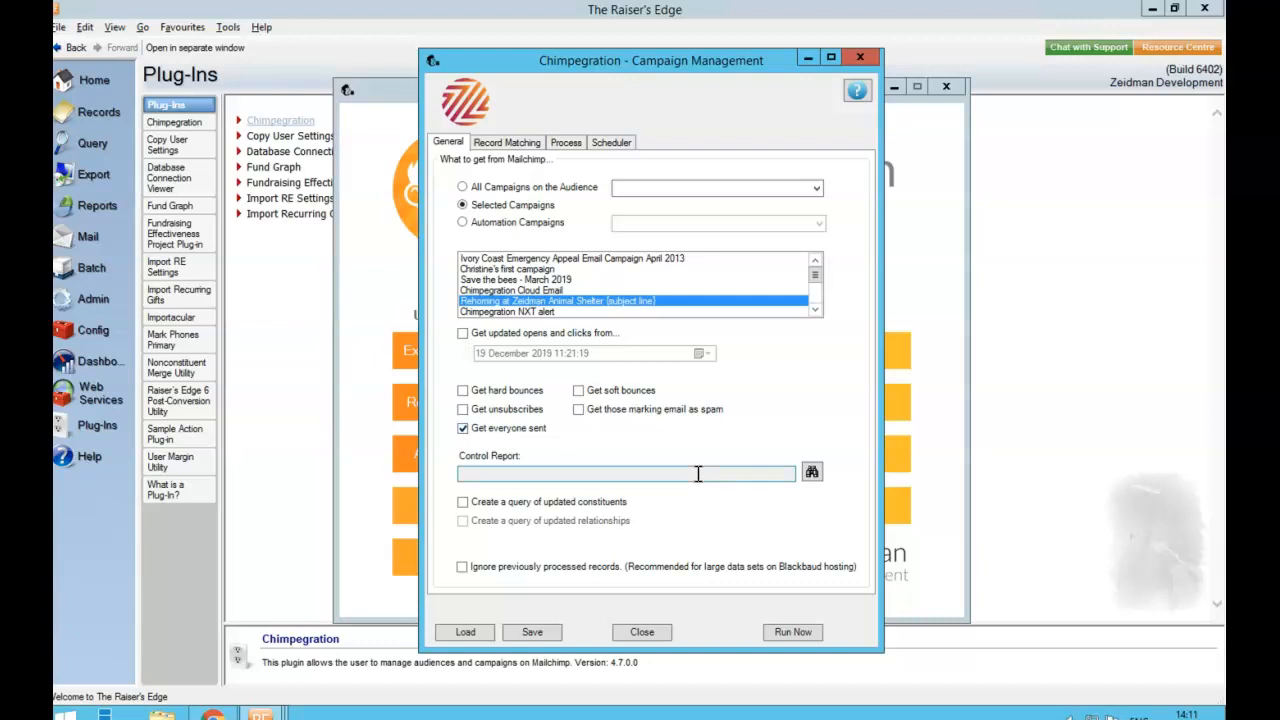
- Set the control report file to "Control Everyone sent 20-11-19.xlsx" on the Desktop, replacing the existing file
{"action": "left_click", "coordinate": [812, 474]}
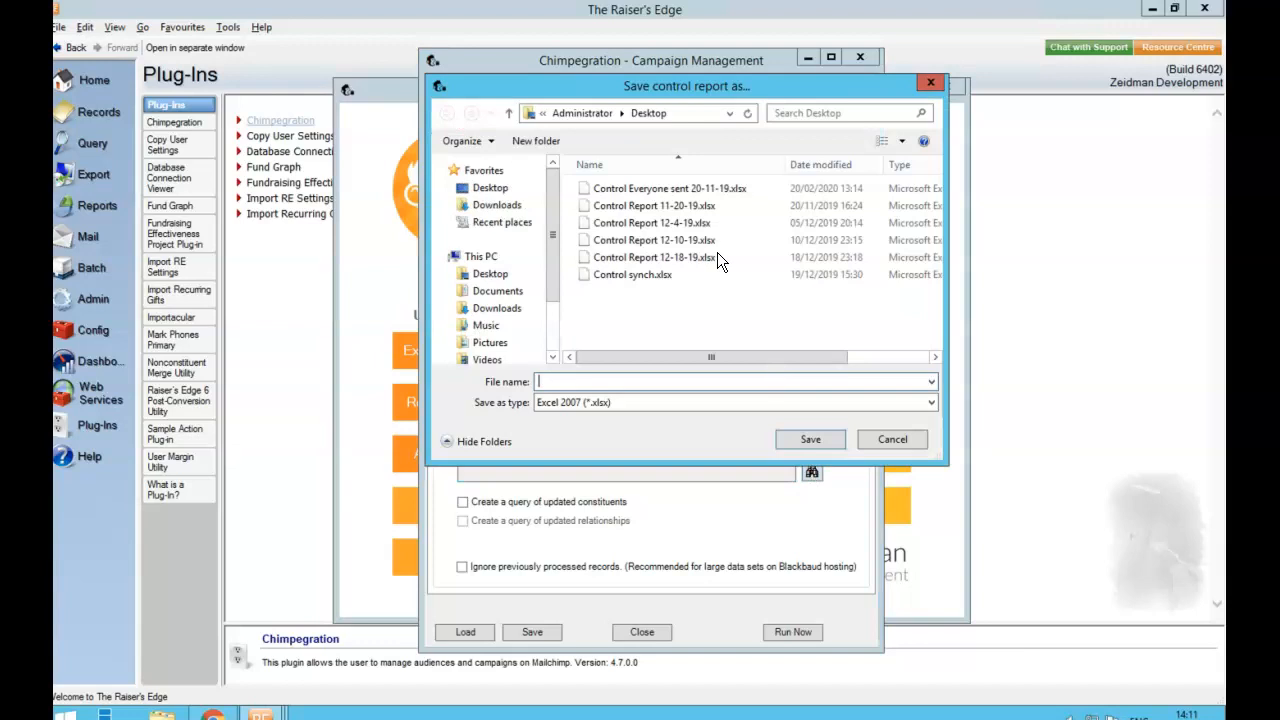
{"action": "left_click", "coordinate": [658, 190]}
{"action": "left_click", "coordinate": [805, 440]}
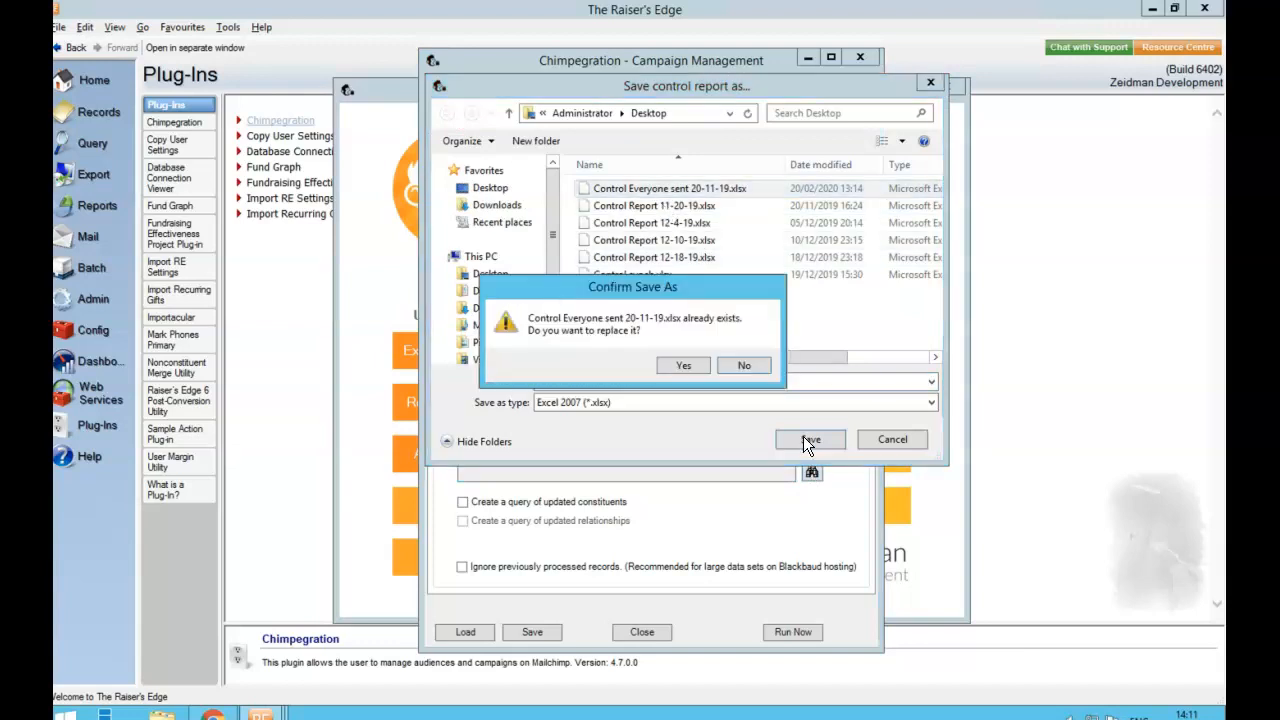
{"action": "left_click", "coordinate": [682, 366]}
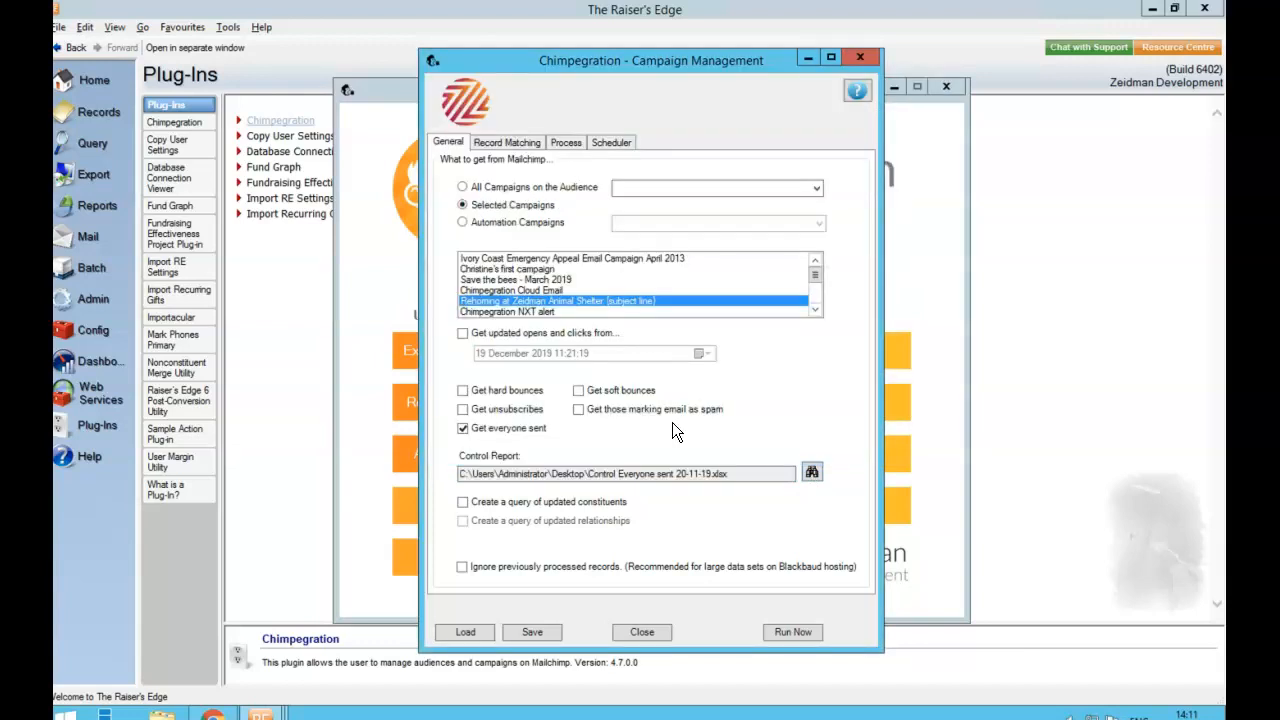
- Create a query of updated constituents named with the presenter's first name plus "manage demo", appending the current date and time
{"action": "left_click", "coordinate": [462, 502]}
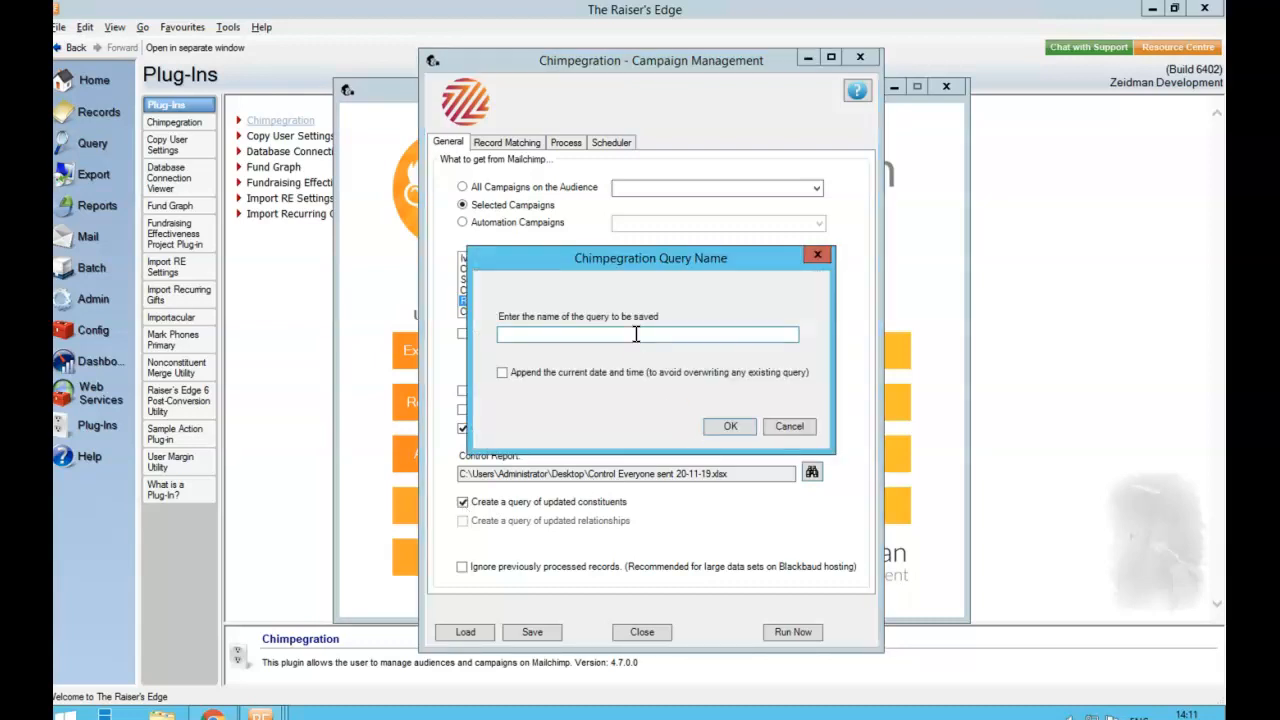
{"action": "type", "text": "Kimberly manage demo"}
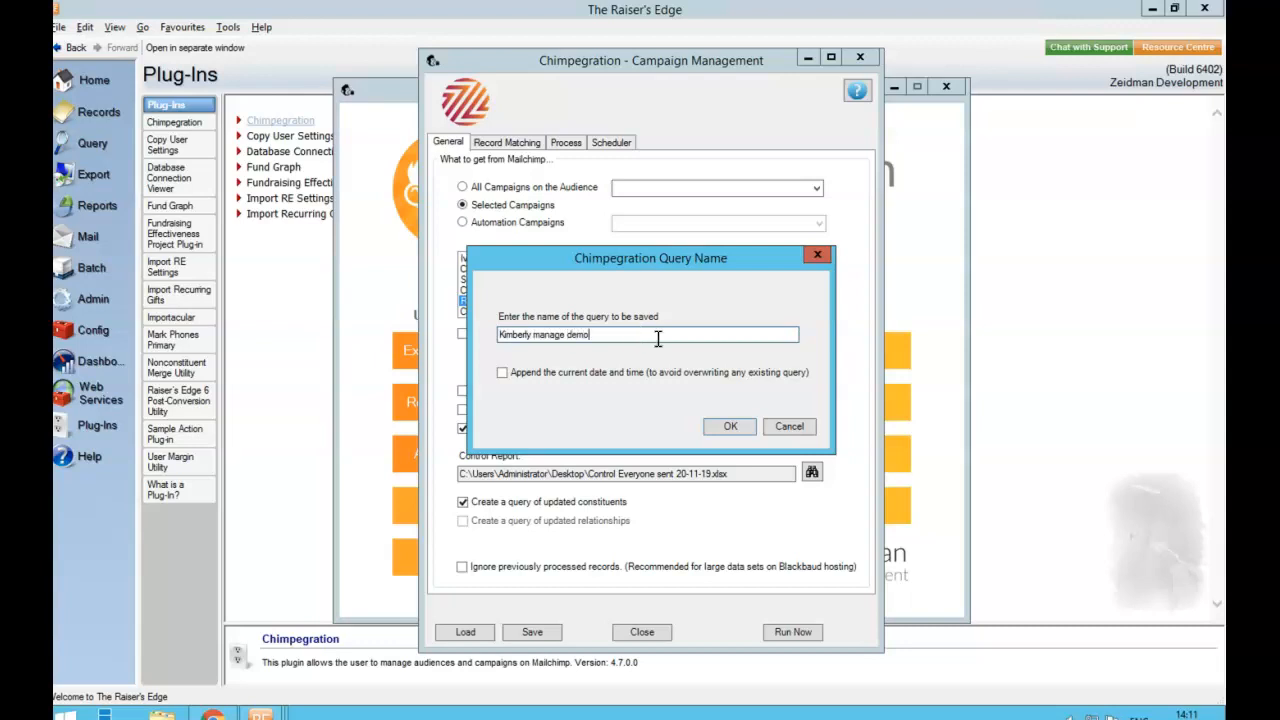
{"action": "left_click", "coordinate": [726, 376]}
{"action": "left_click", "coordinate": [730, 422]}
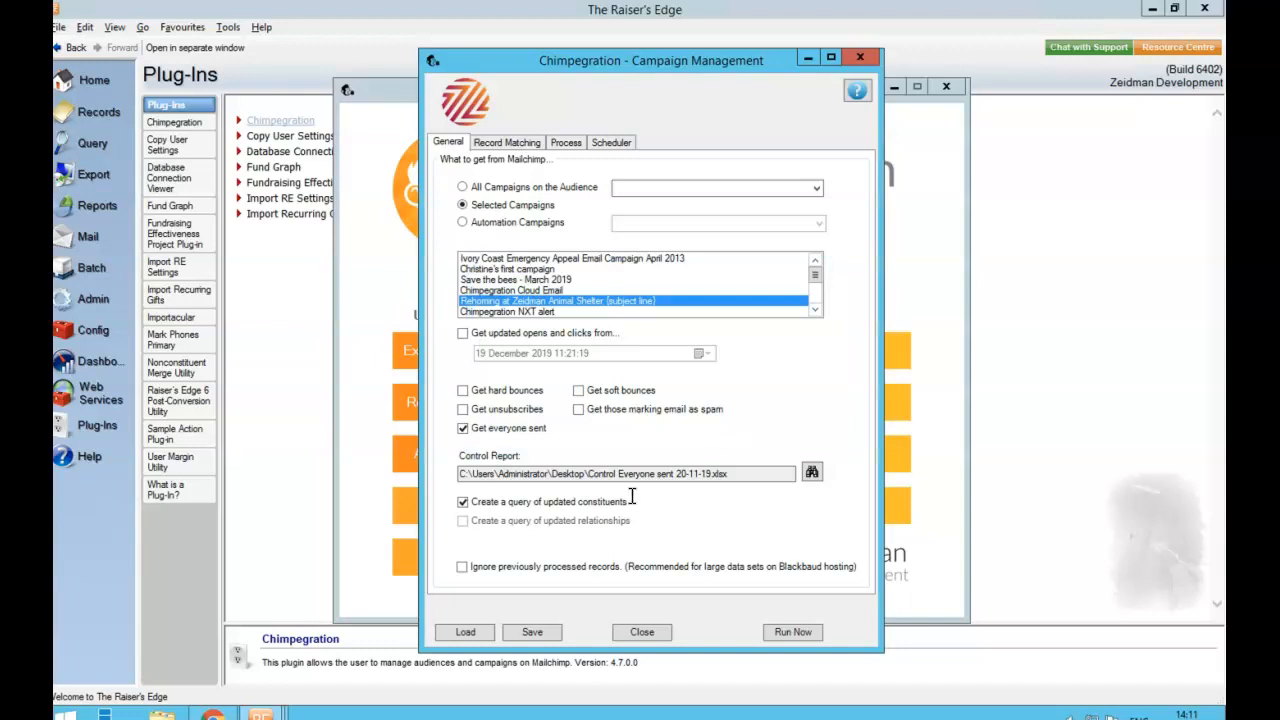
- Check the merge fields offered for Constituent Id record matching, and return to matching emails against all constituents found
{"action": "left_click", "coordinate": [516, 141]}
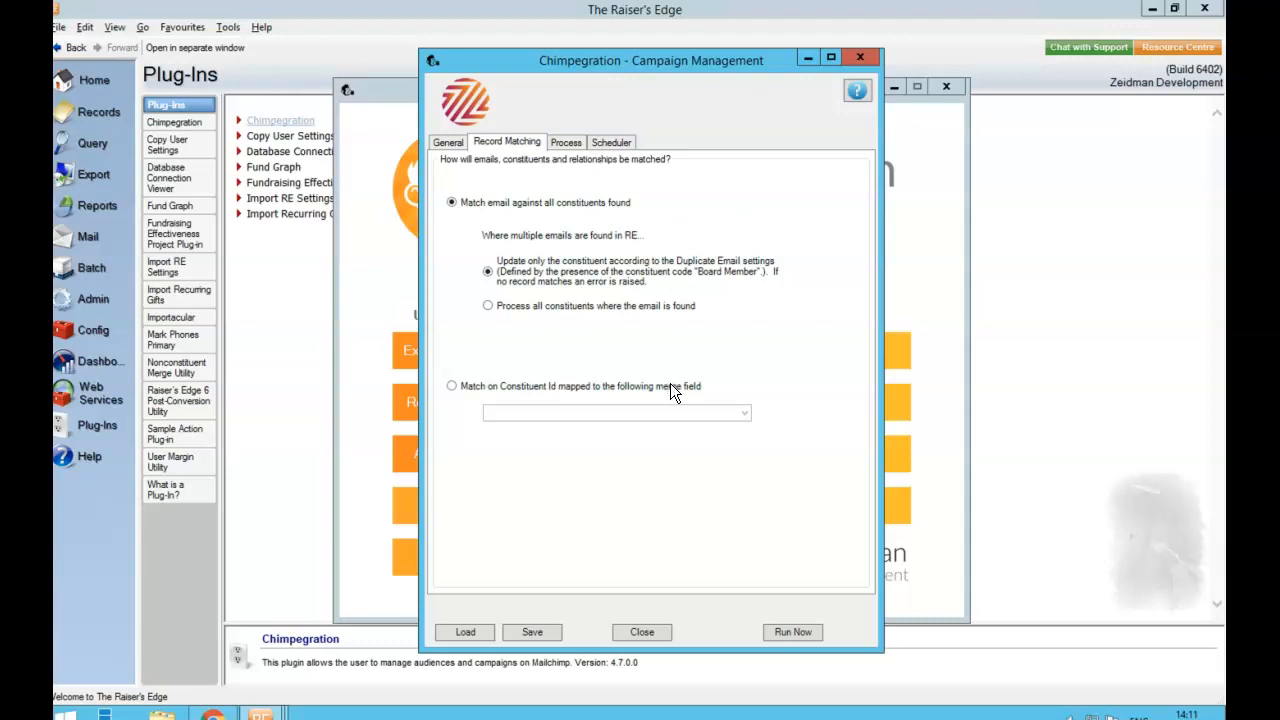
{"action": "left_click", "coordinate": [523, 389]}
{"action": "left_click", "coordinate": [539, 413]}
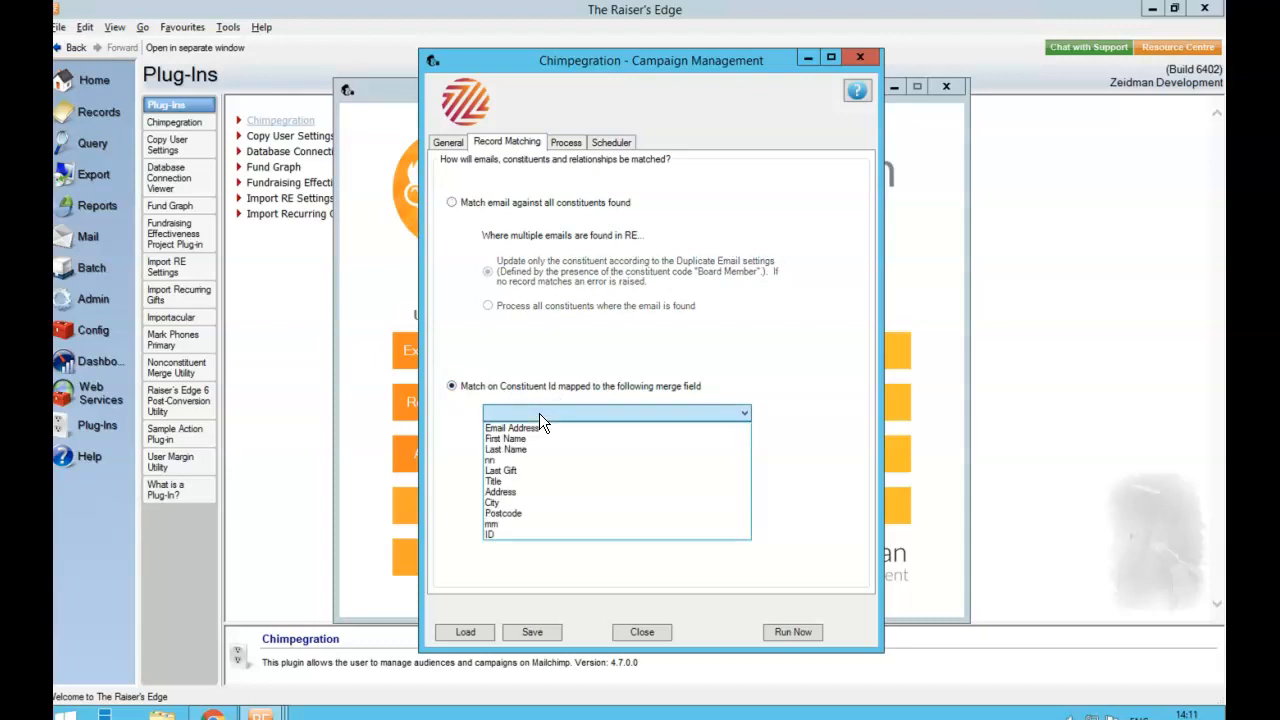
{"action": "left_click", "coordinate": [452, 202]}
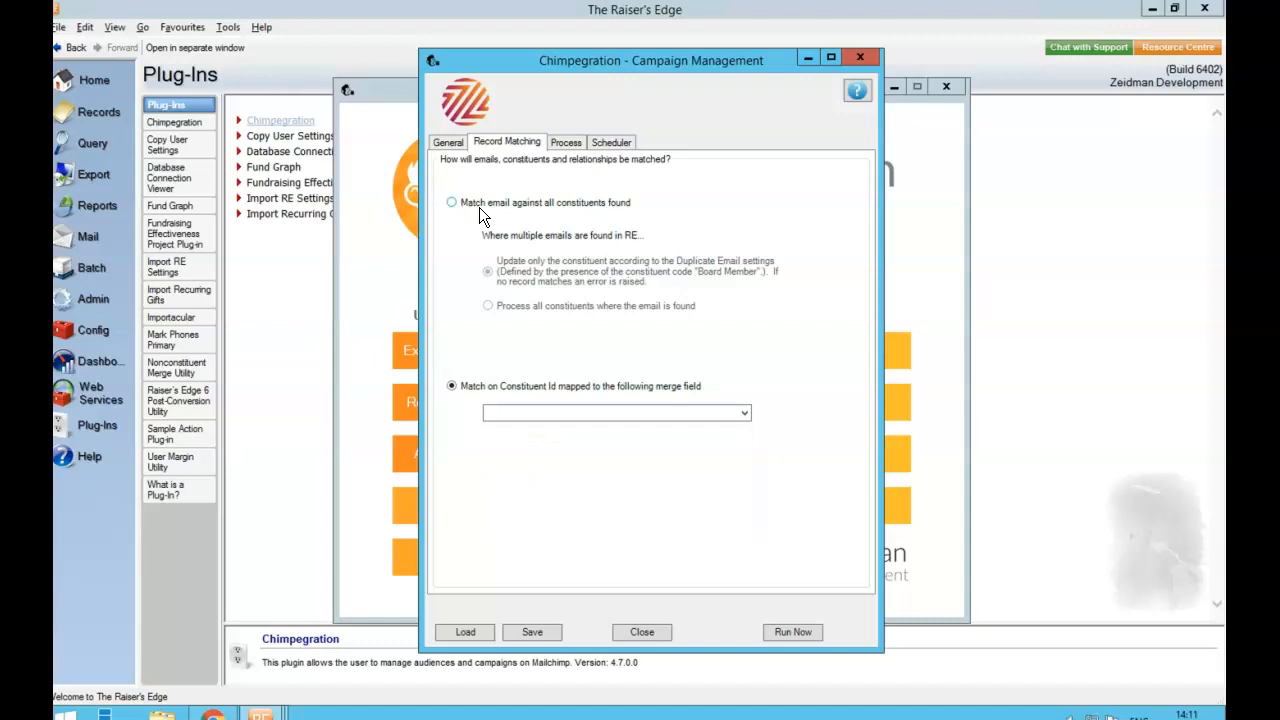
{"action": "left_click", "coordinate": [453, 203]}
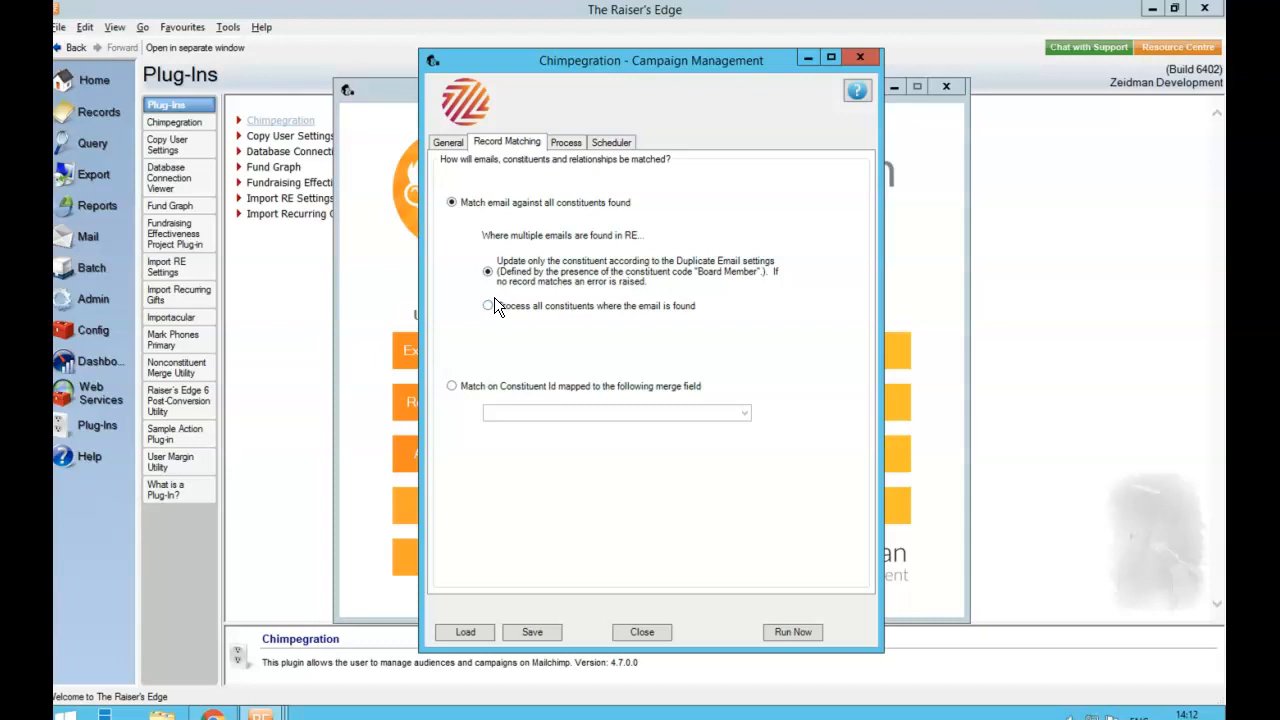
- Enable adding an action for the campaign and define it with category Email and action type Newsletter
{"action": "left_click", "coordinate": [566, 142]}
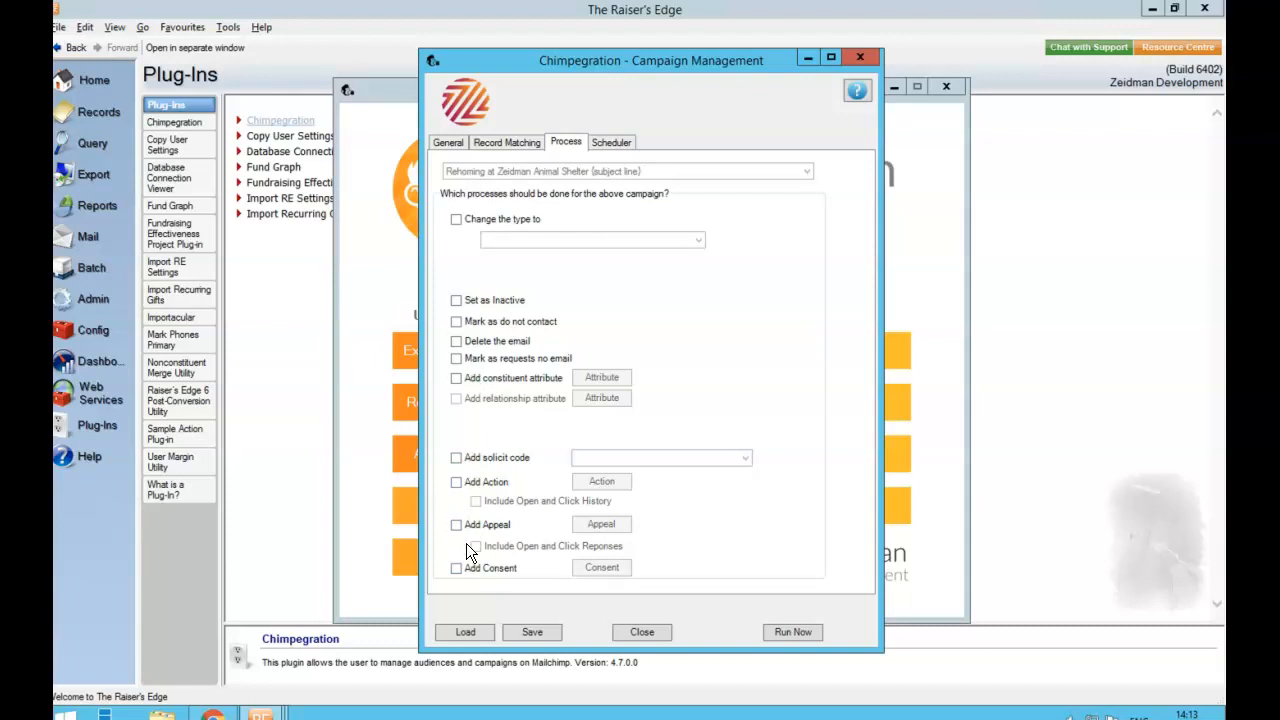
{"action": "left_click", "coordinate": [457, 483]}
{"action": "left_click", "coordinate": [601, 482]}
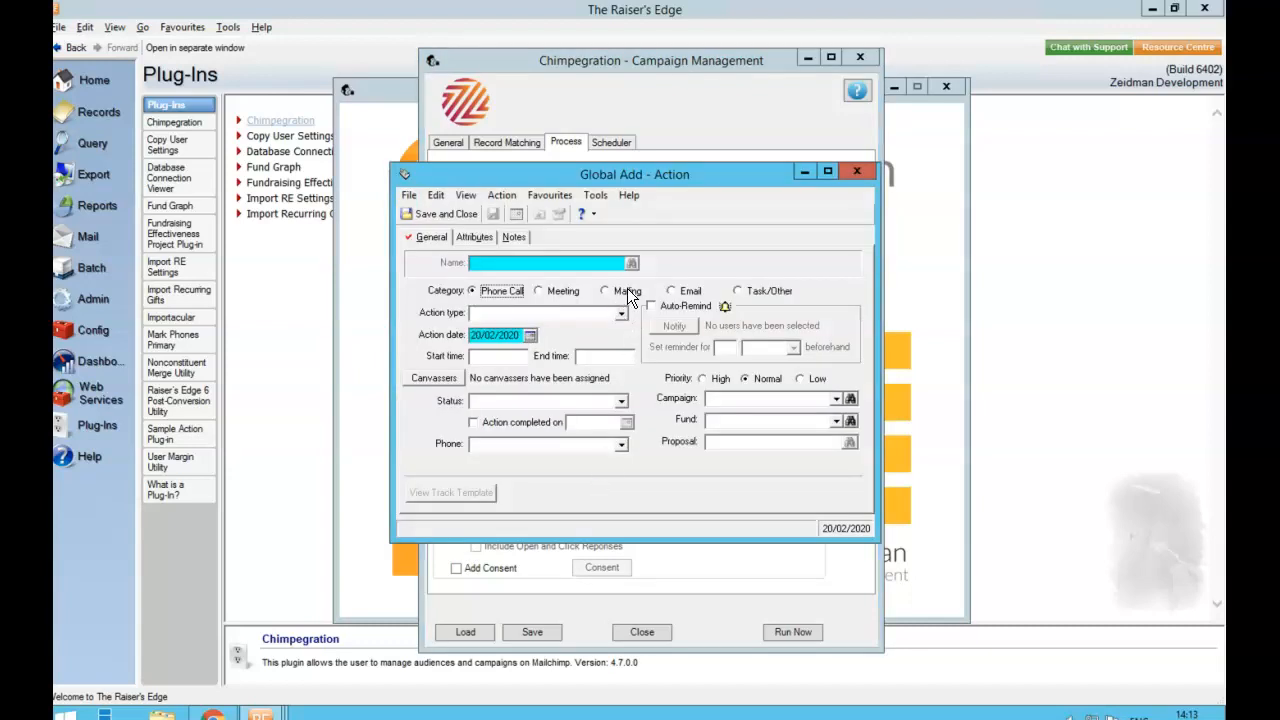
{"action": "left_click", "coordinate": [672, 291]}
{"action": "left_click", "coordinate": [627, 314]}
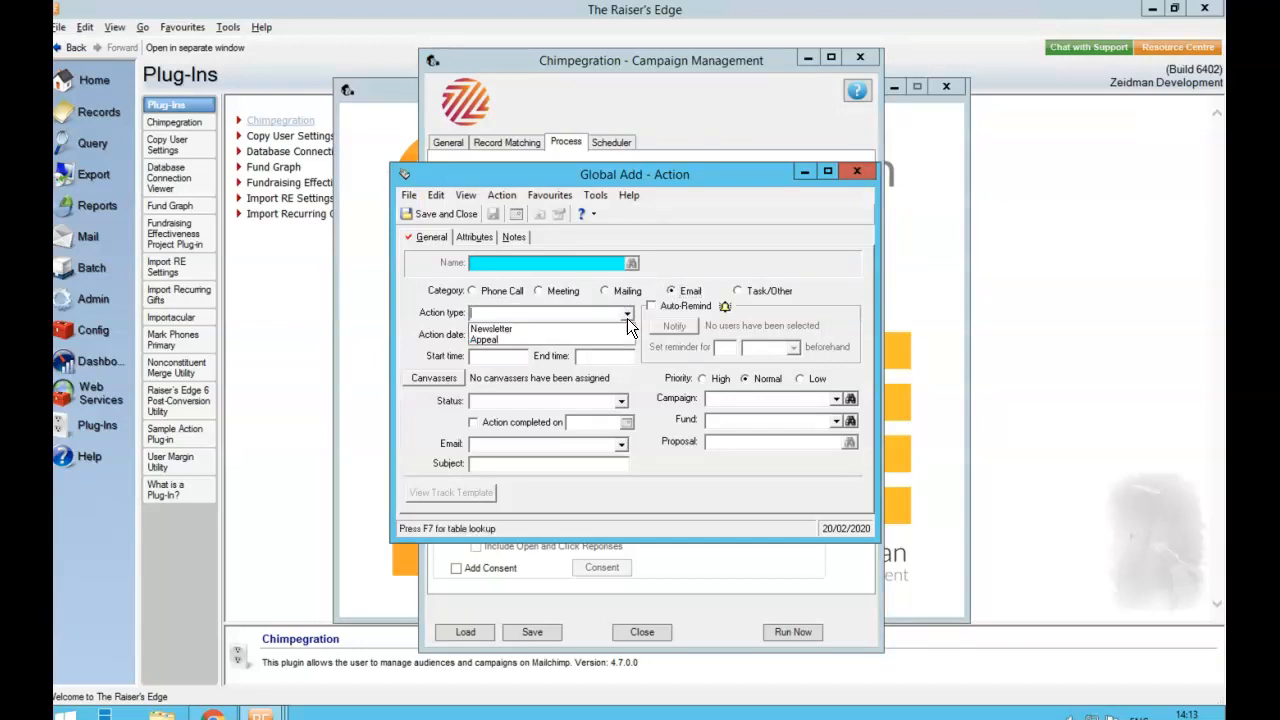
{"action": "left_click", "coordinate": [580, 332]}
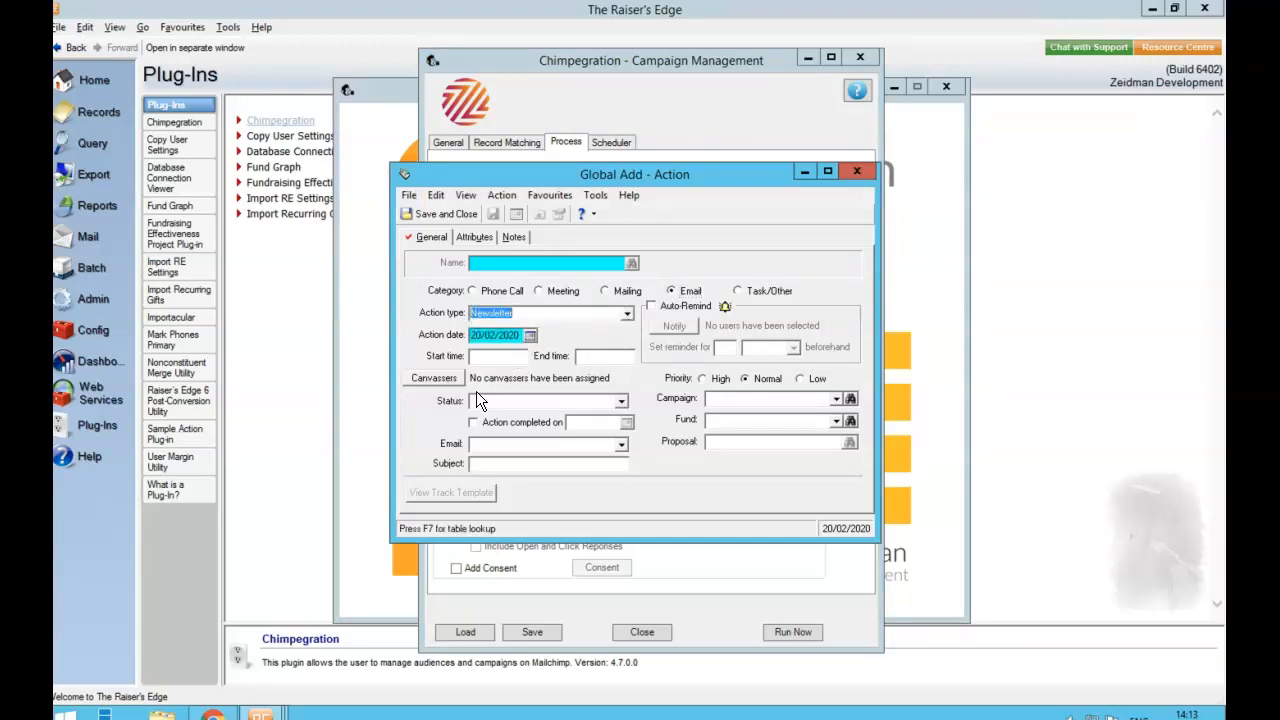
- Mark the action Completed, set its email type to Email and subject to the presenter's first name plus "Campaign Demo", and save it
{"action": "left_click", "coordinate": [621, 401]}
{"action": "left_click", "coordinate": [577, 415]}
{"action": "left_click", "coordinate": [473, 422]}
{"action": "left_click", "coordinate": [622, 445]}
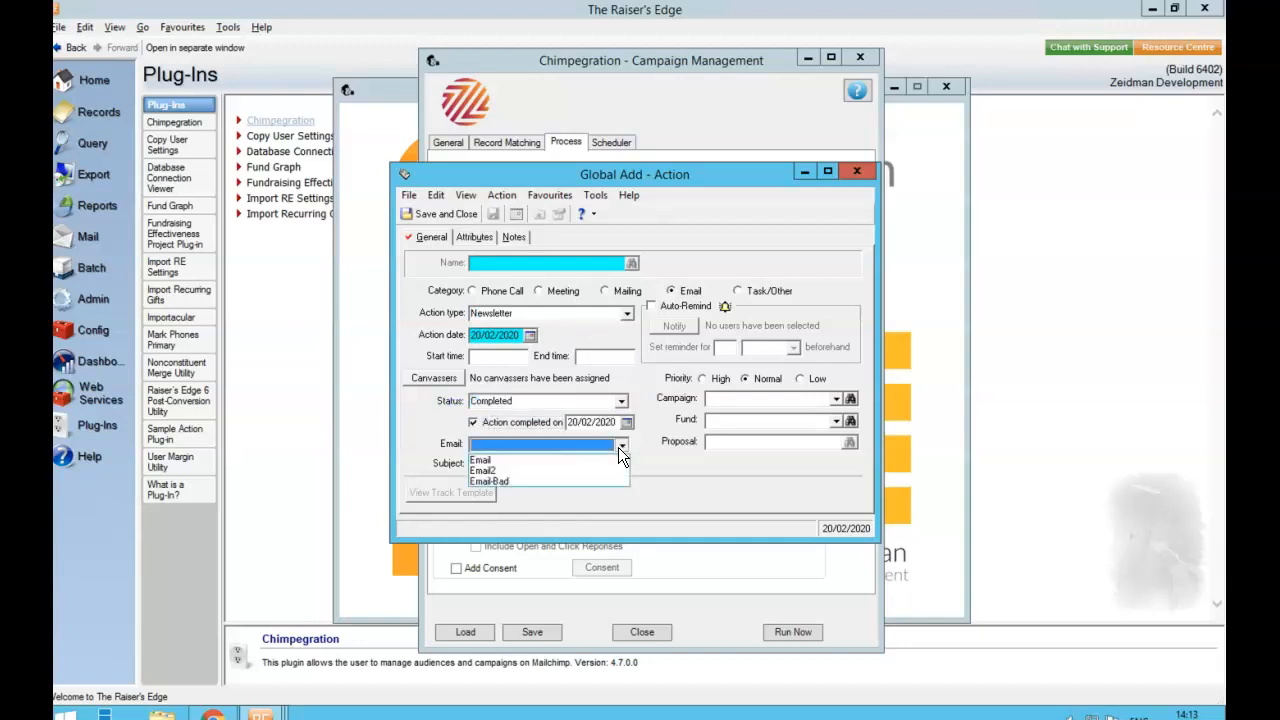
{"action": "left_click", "coordinate": [594, 459]}
{"action": "left_click", "coordinate": [555, 462]}
{"action": "type", "text": "Kimberly"}
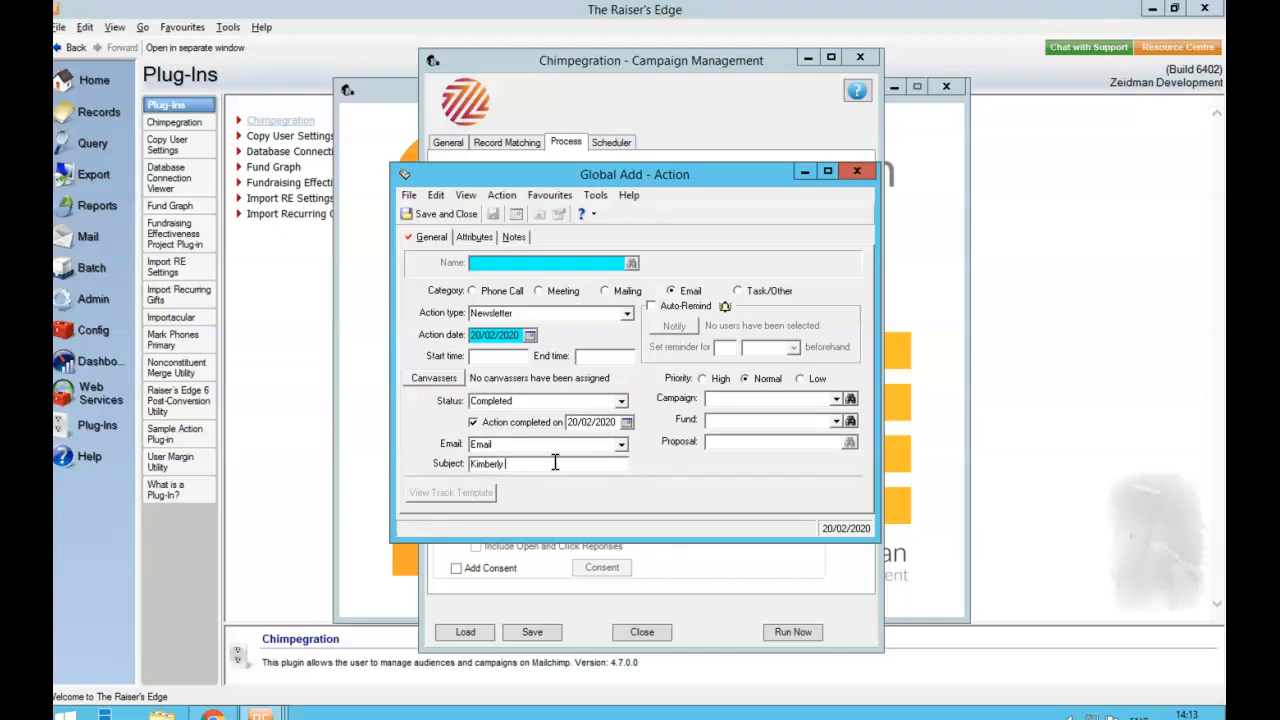
{"action": "type", "text": " Campaign Demo"}
{"action": "left_click", "coordinate": [441, 213]}
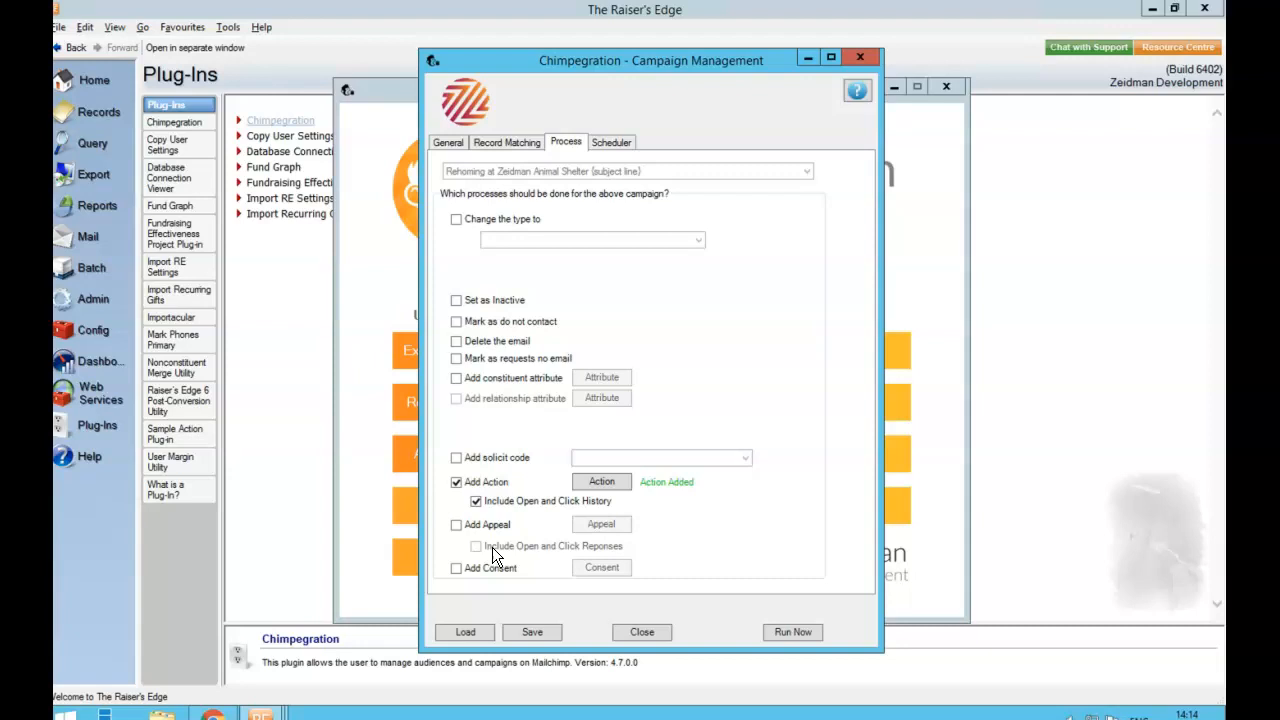
- Run the campaign processing immediately and close the Chimpegration window
{"action": "left_click", "coordinate": [793, 632]}
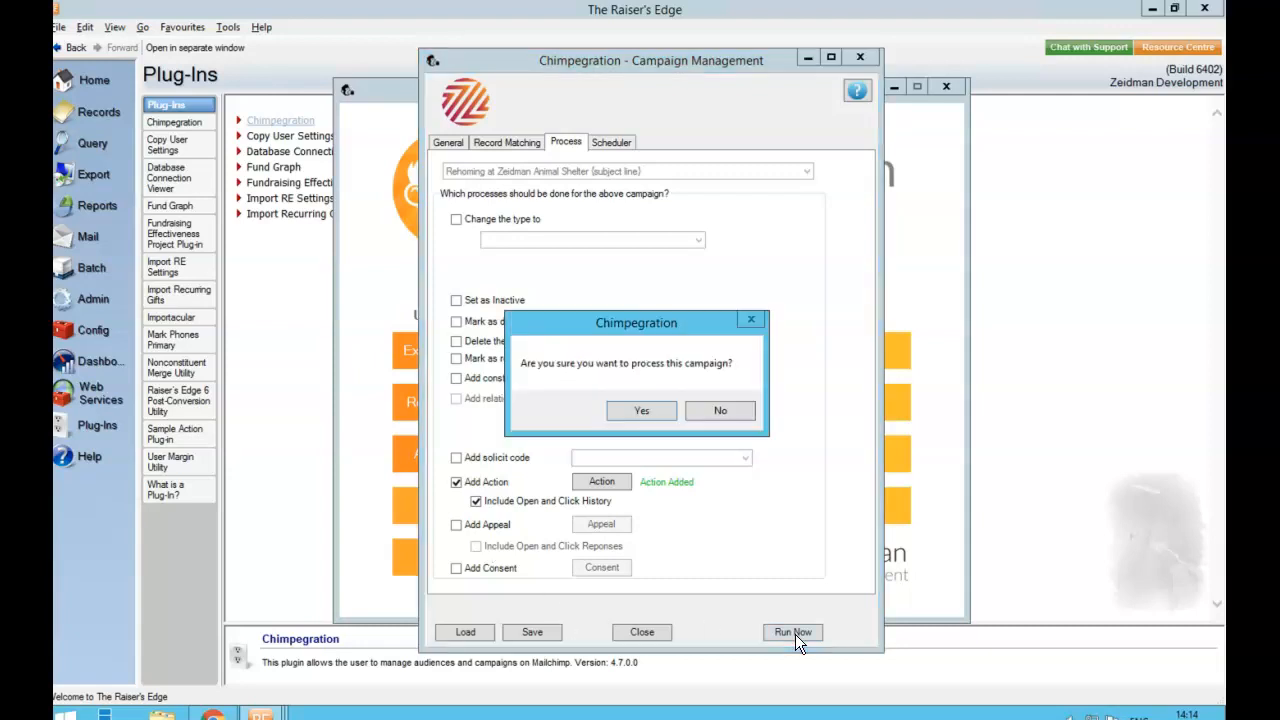
{"action": "left_click", "coordinate": [635, 412]}
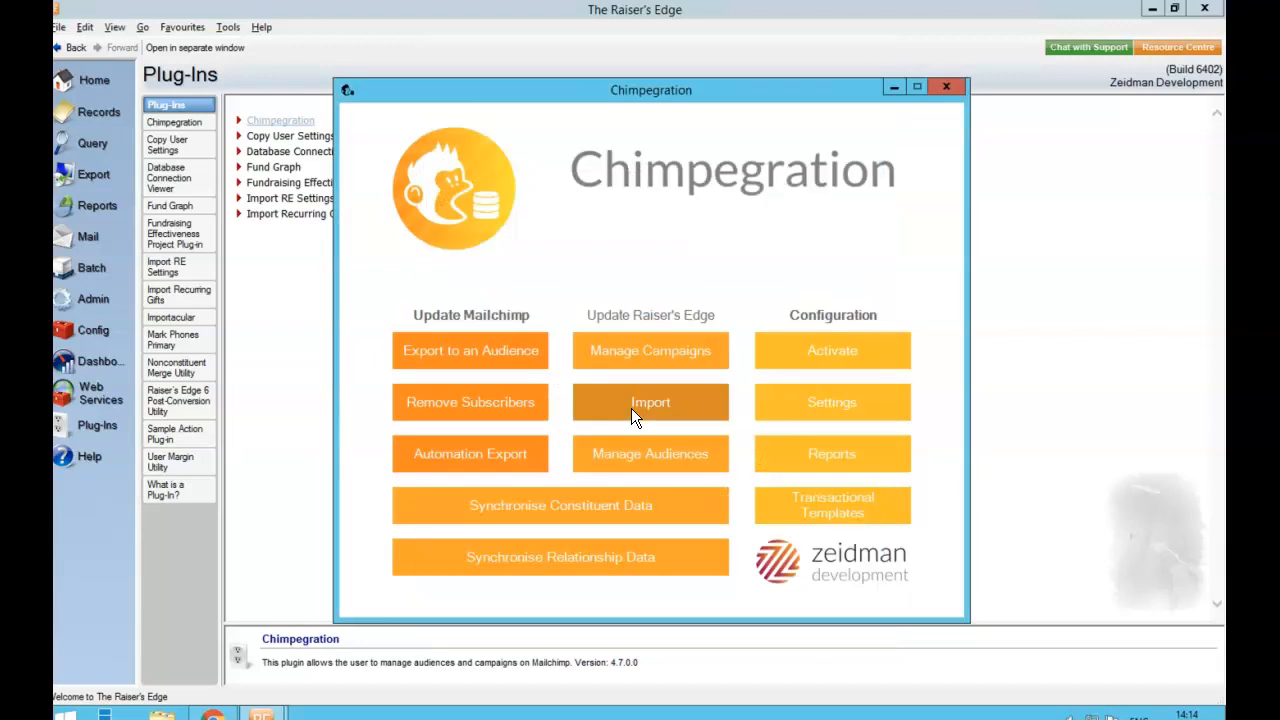
{"action": "left_click", "coordinate": [946, 87]}
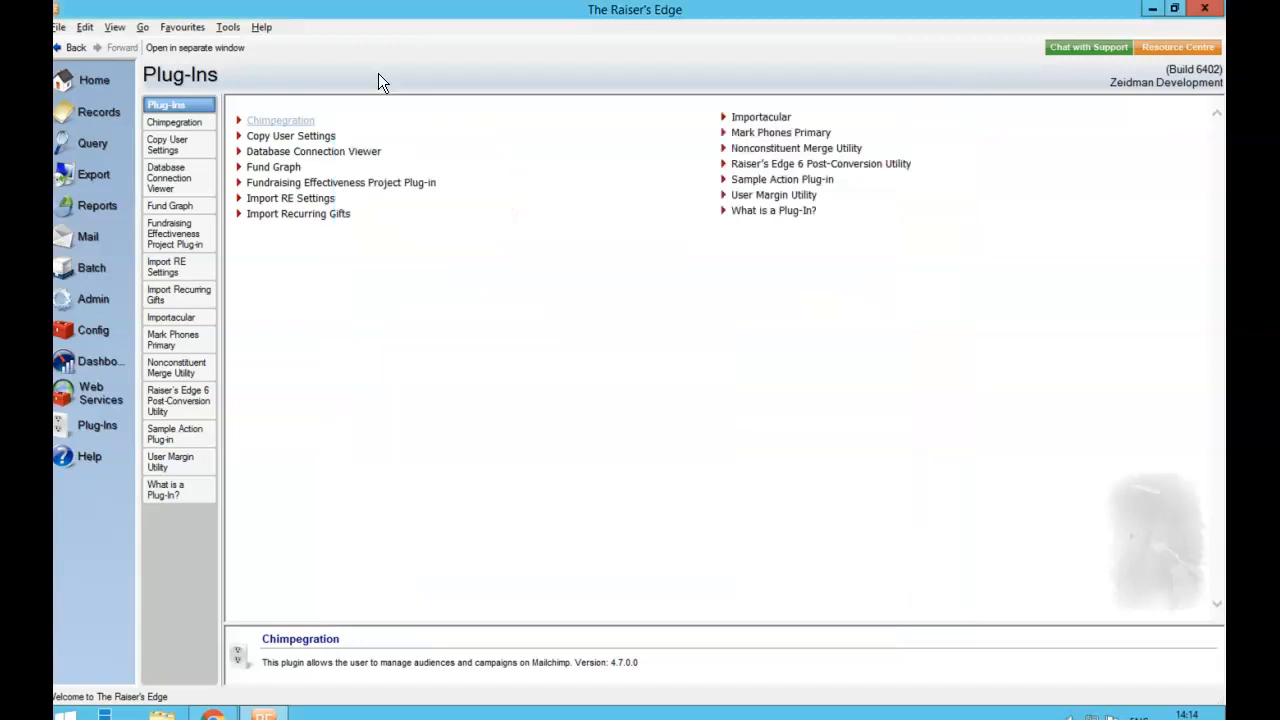
- Open the newly created "manage demo" query and display its results with Constituent ID and Name as output fields
{"action": "left_click", "coordinate": [88, 145]}
{"action": "double_click", "coordinate": [347, 174]}
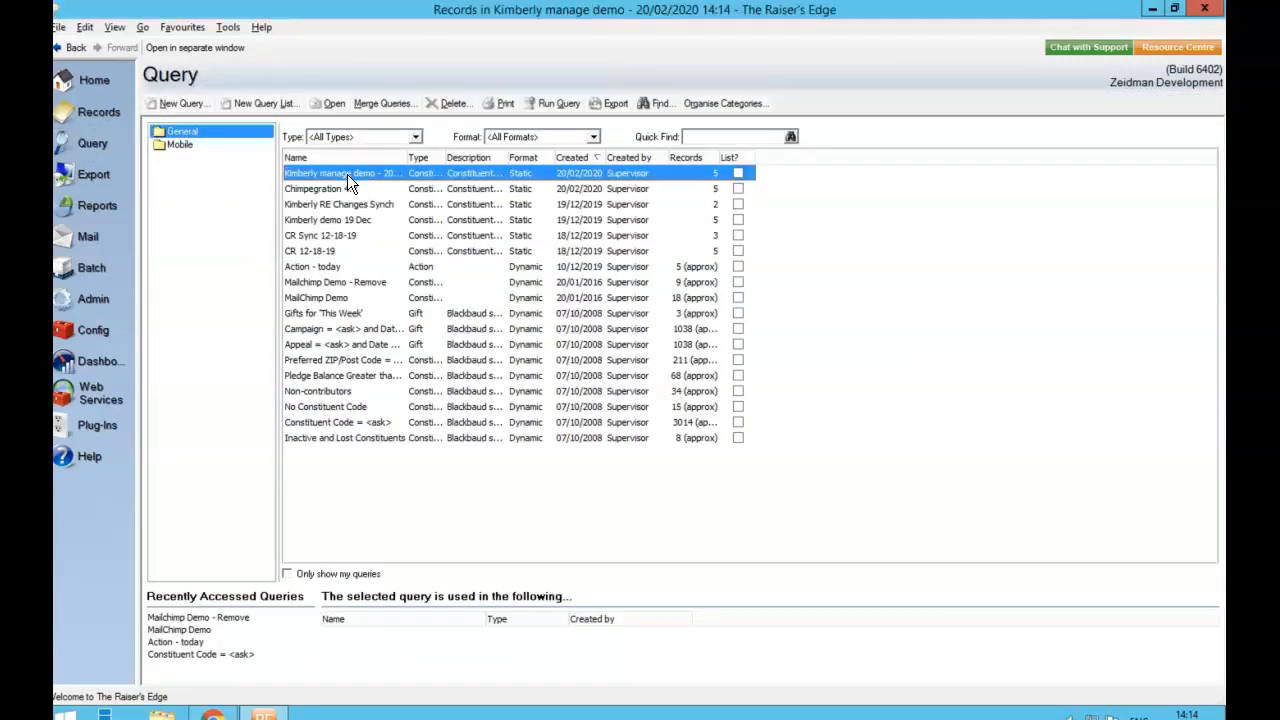
{"action": "left_click", "coordinate": [113, 67]}
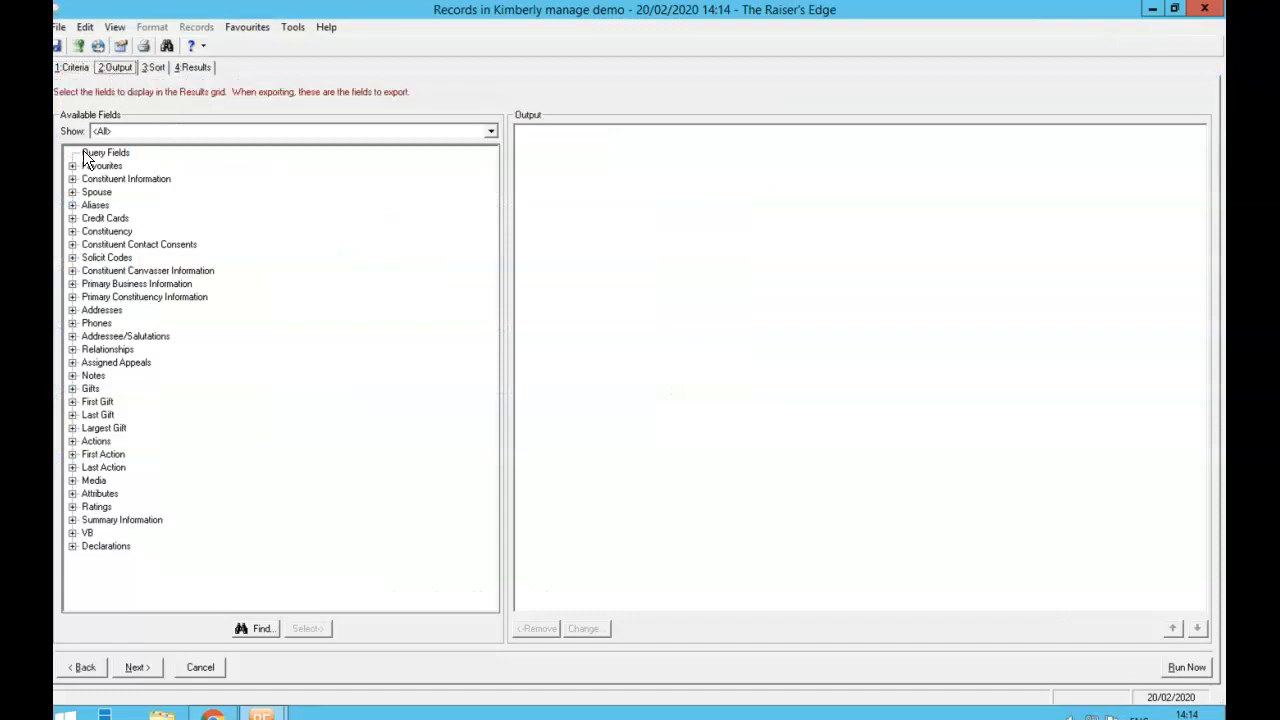
{"action": "left_click", "coordinate": [72, 166]}
{"action": "double_click", "coordinate": [119, 179]}
{"action": "double_click", "coordinate": [112, 194]}
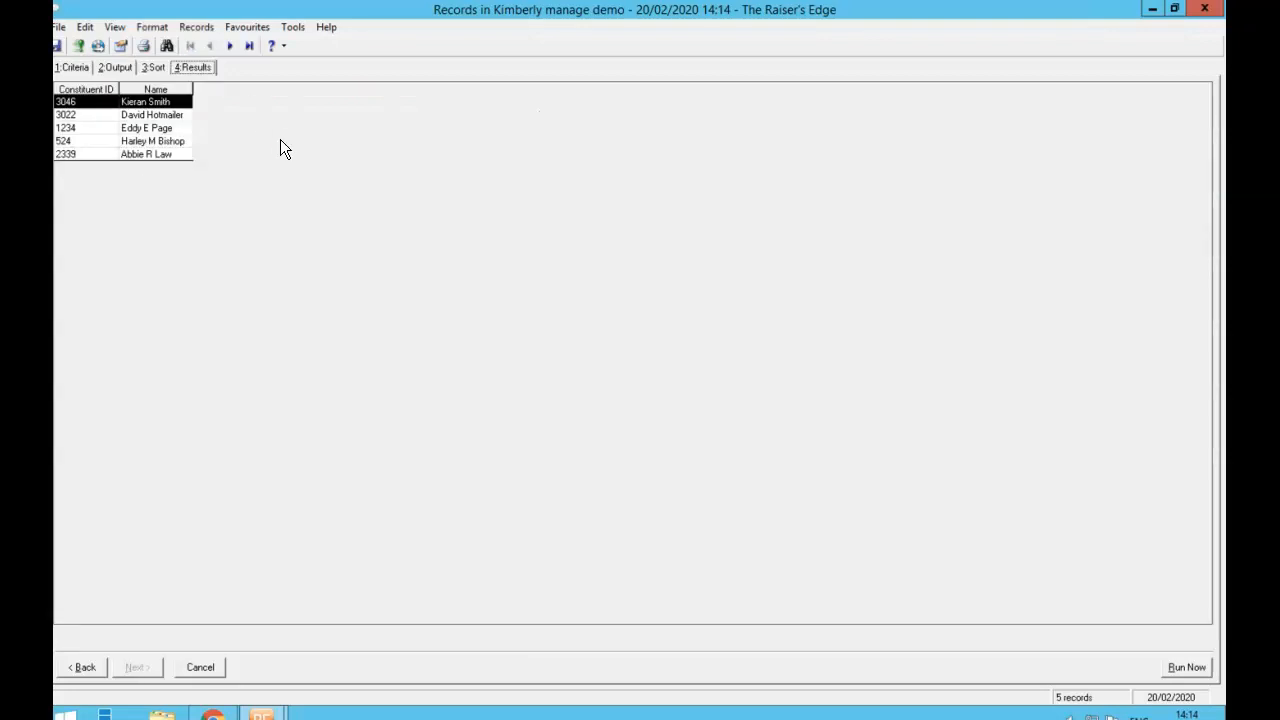
- Open the second constituent in the query results and examine the attributes and notes of the 20/02/2020 Newsletter email action
{"action": "double_click", "coordinate": [160, 112]}
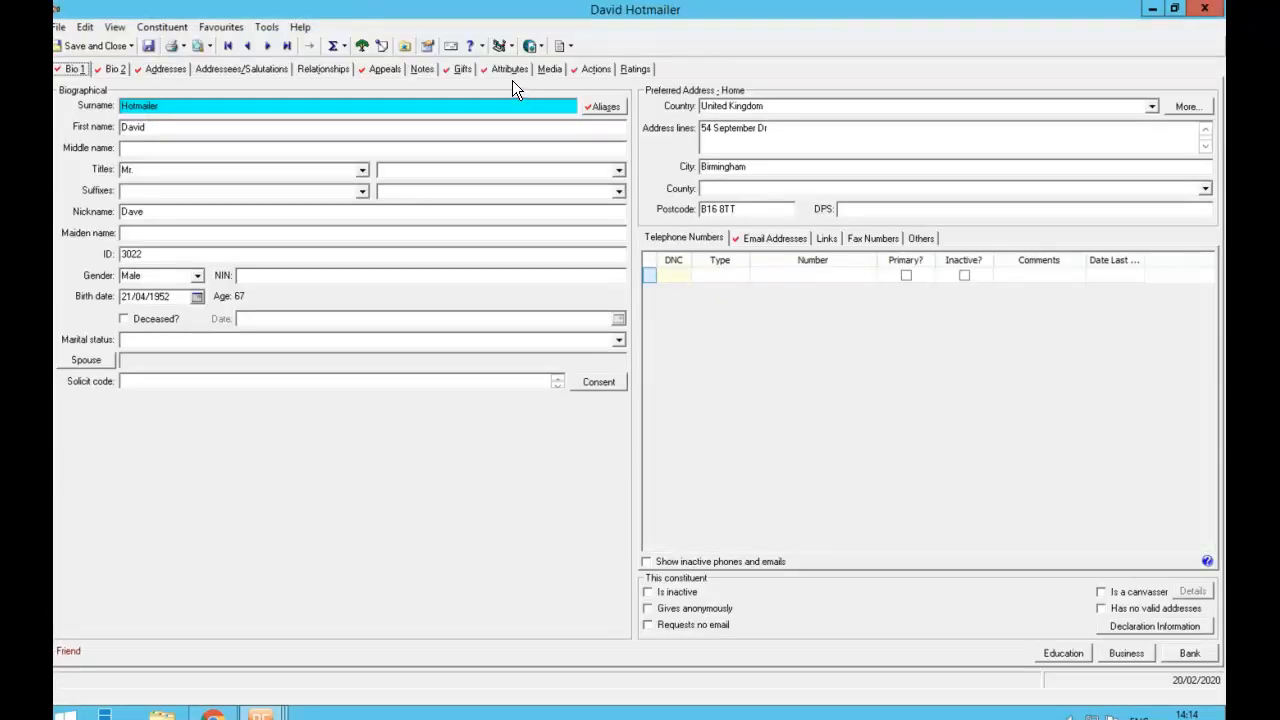
{"action": "left_click", "coordinate": [590, 69]}
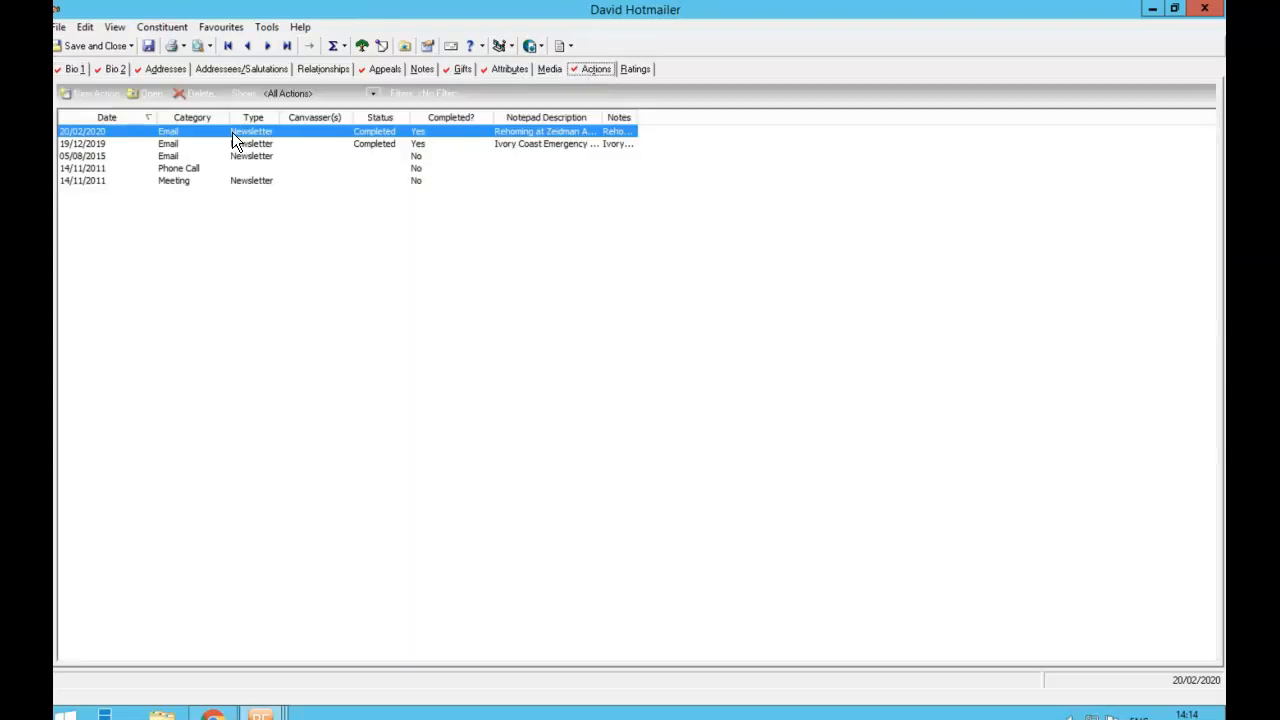
{"action": "double_click", "coordinate": [163, 132]}
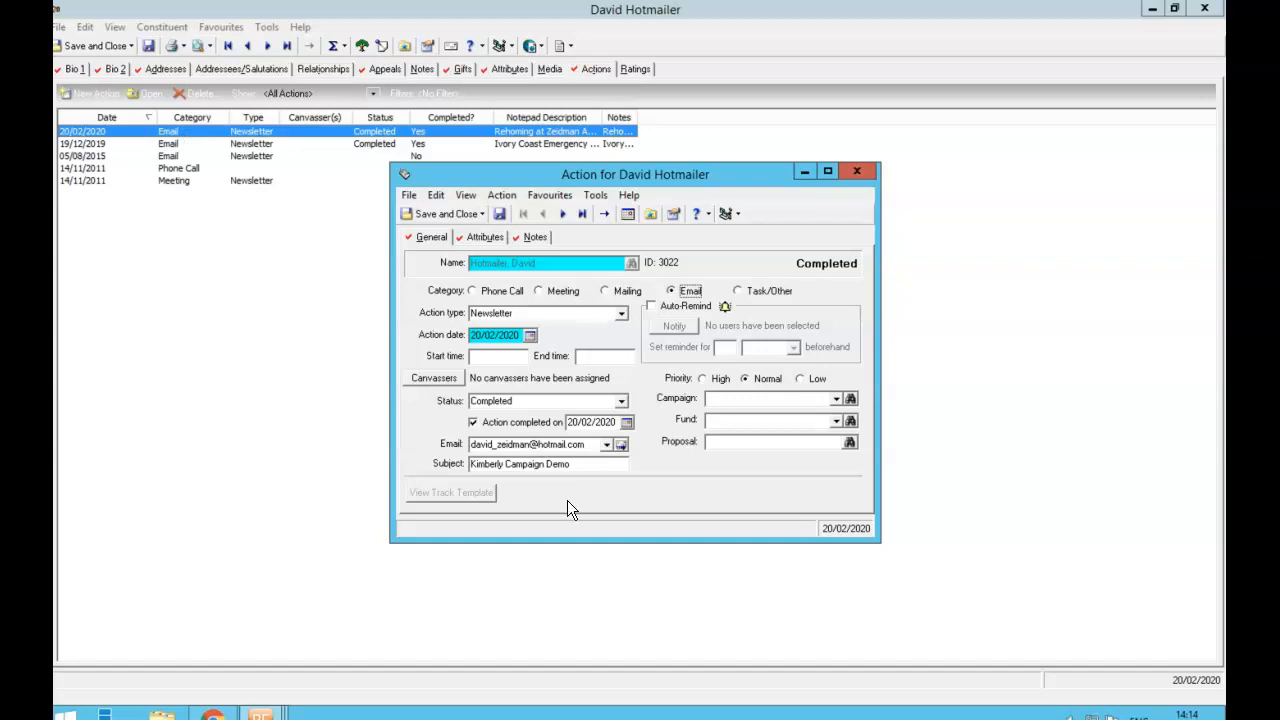
{"action": "left_click", "coordinate": [485, 237]}
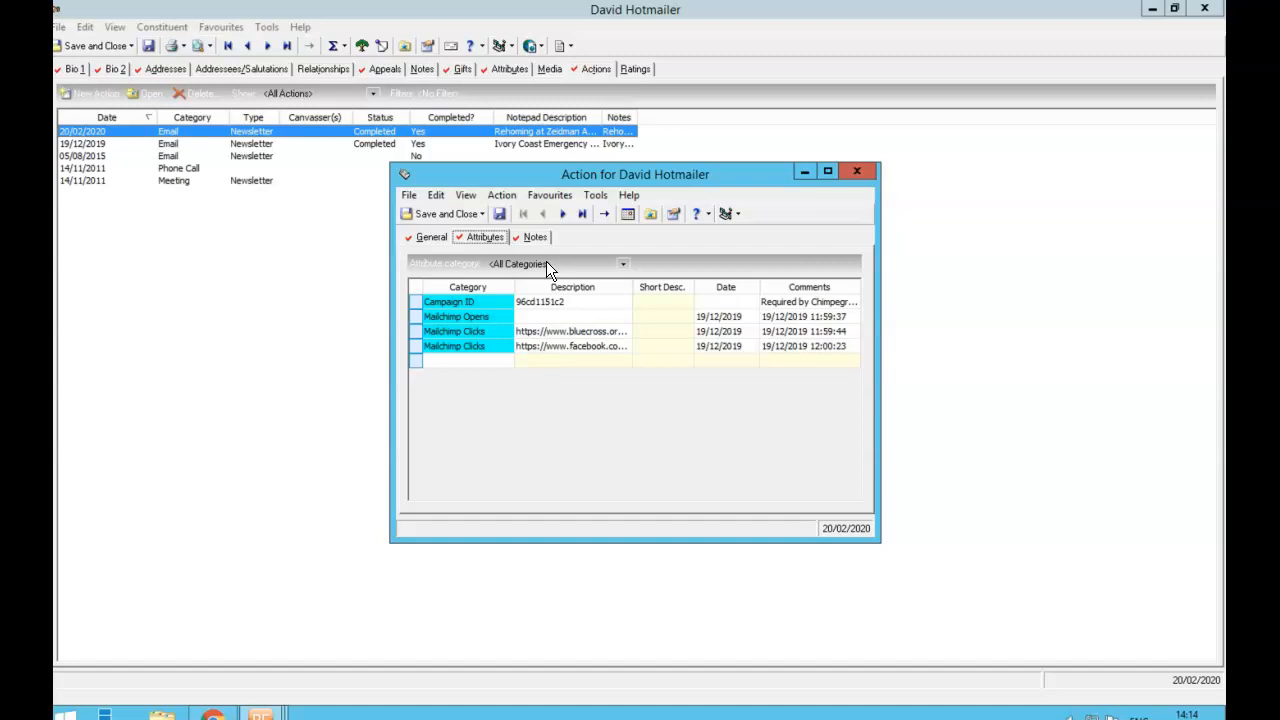
{"action": "left_click", "coordinate": [530, 240]}
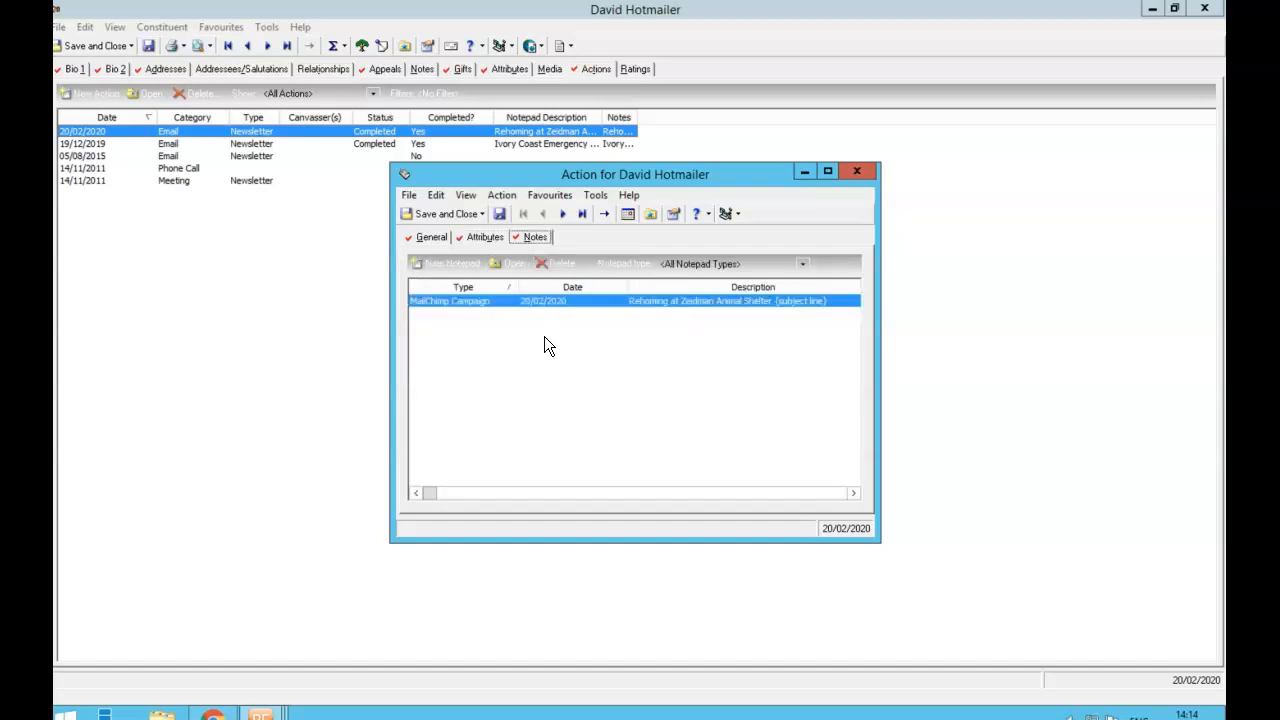